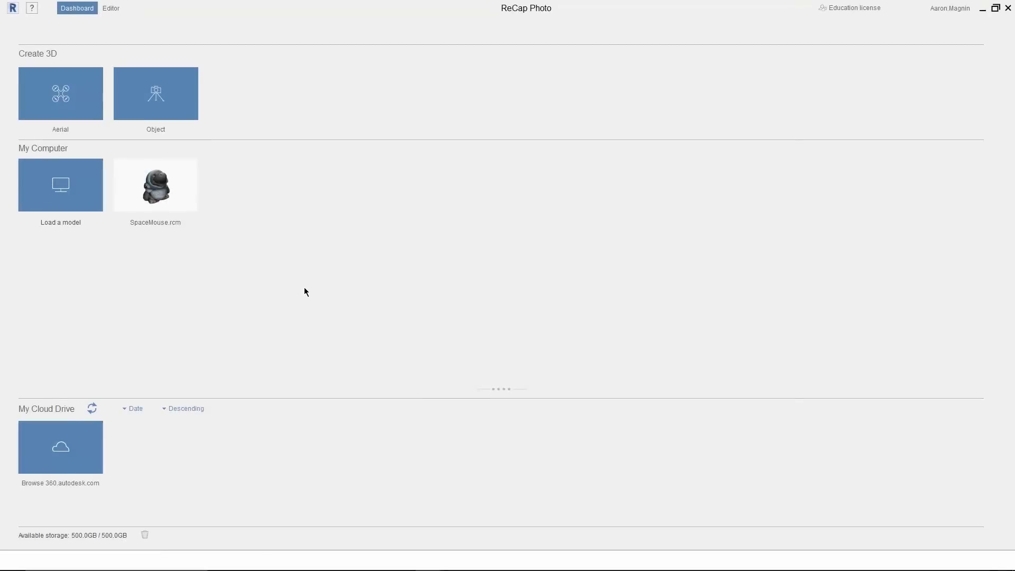
- Load Torque Bracket.stl from the computer into the ReCap Photo editor
left_click(67, 199)
left_click(454, 246)
left_click(657, 427)
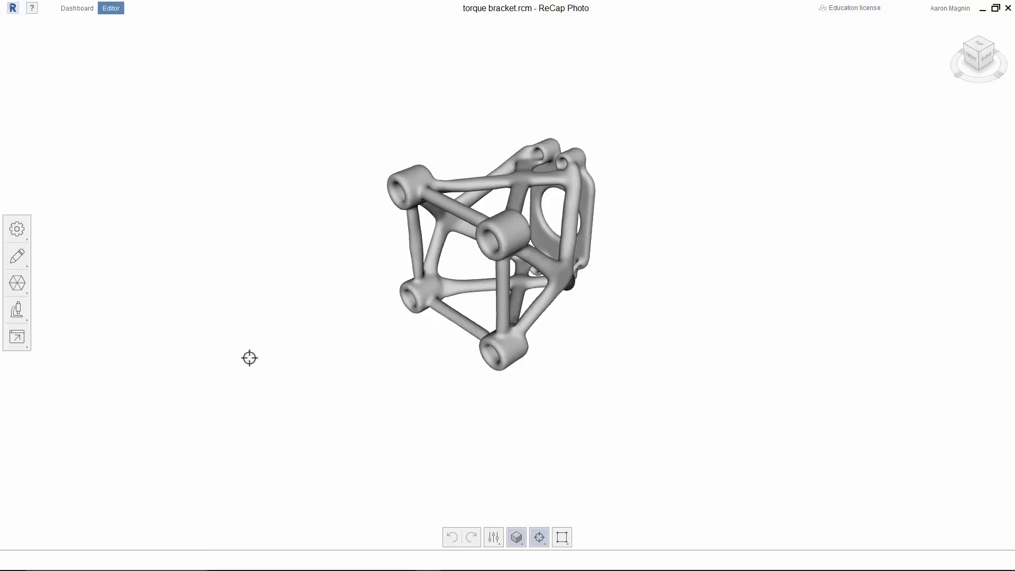
- Export the bracket as OBJ (Quads) at Med quick-export quality, saved as Torque Bracket.obj
left_click(17, 337)
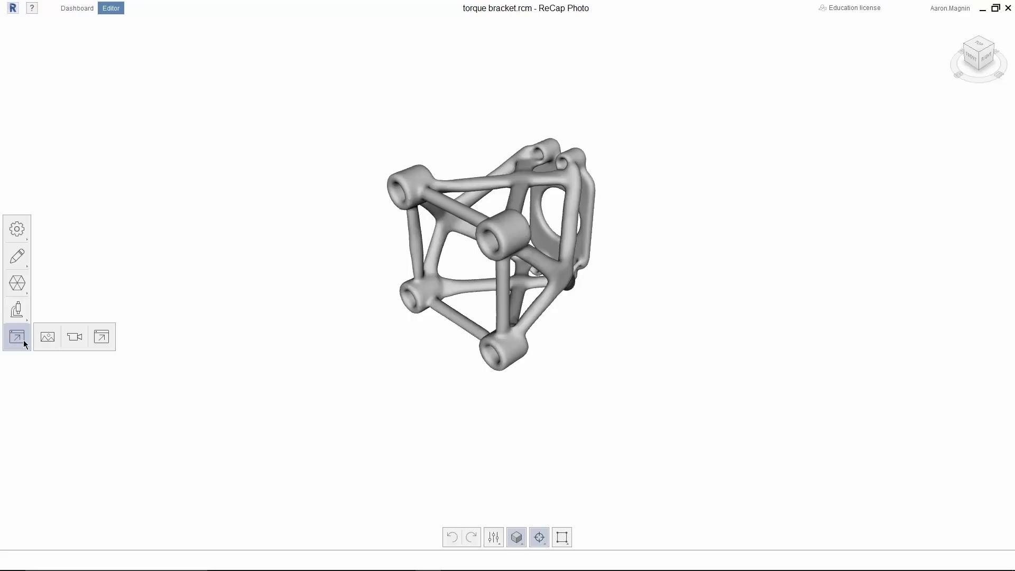
left_click(102, 341)
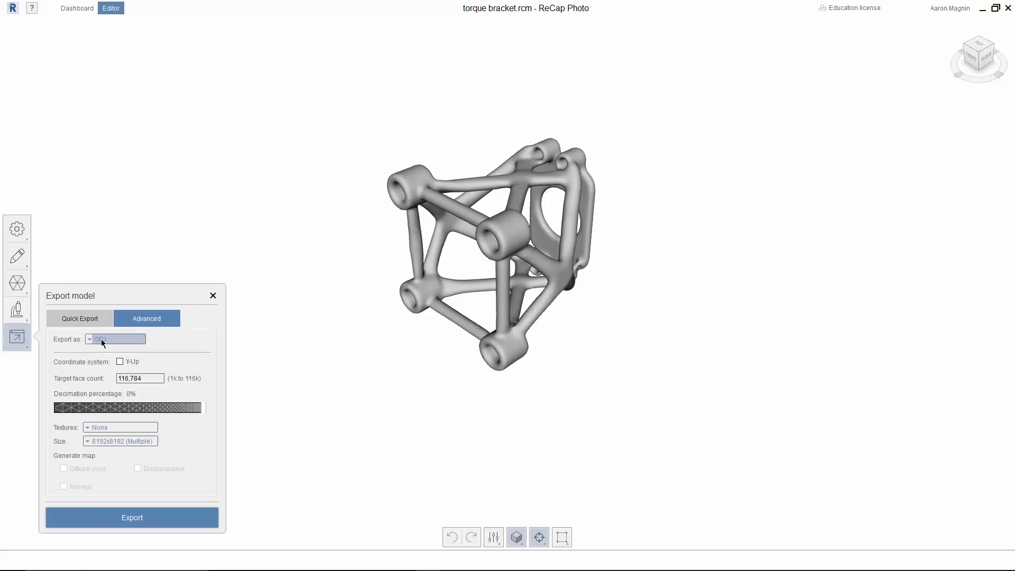
left_click(102, 341)
left_click(106, 361)
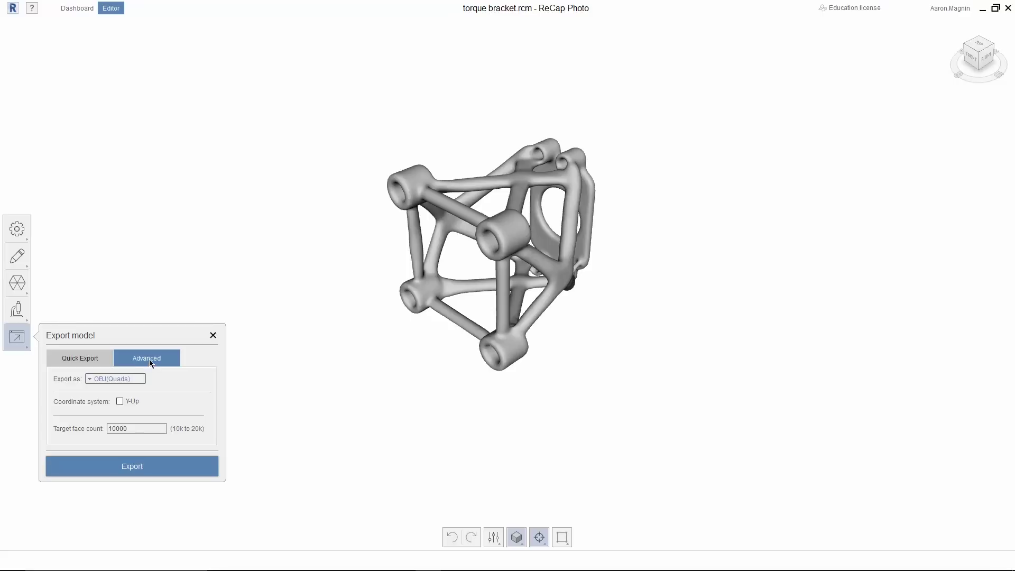
left_click(97, 358)
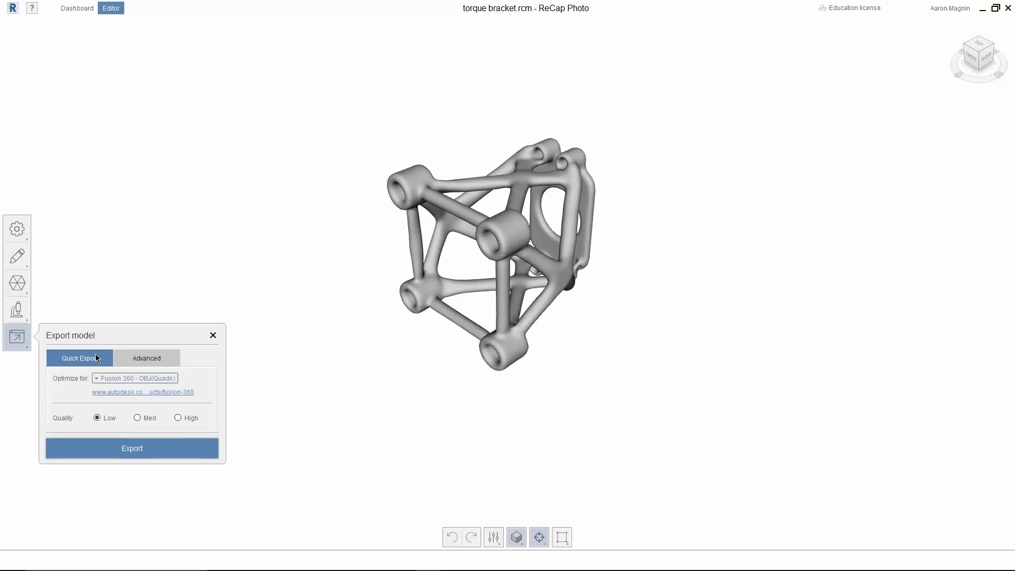
left_click(136, 418)
left_click(153, 448)
left_click(646, 442)
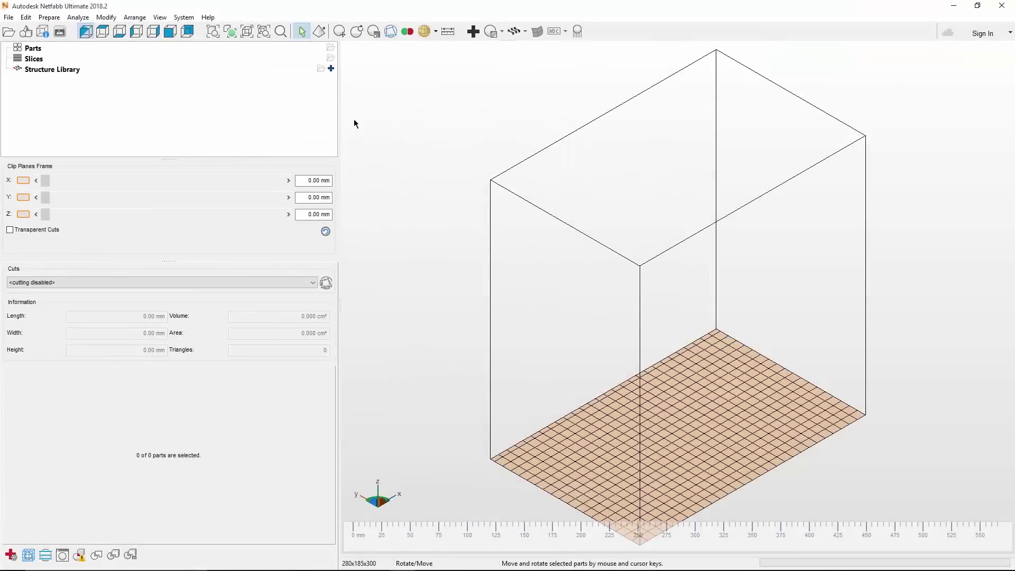
- Add Camera Bracket.stl to the Netfabb parts list and select it for modification
right_click(201, 48)
left_click(211, 69)
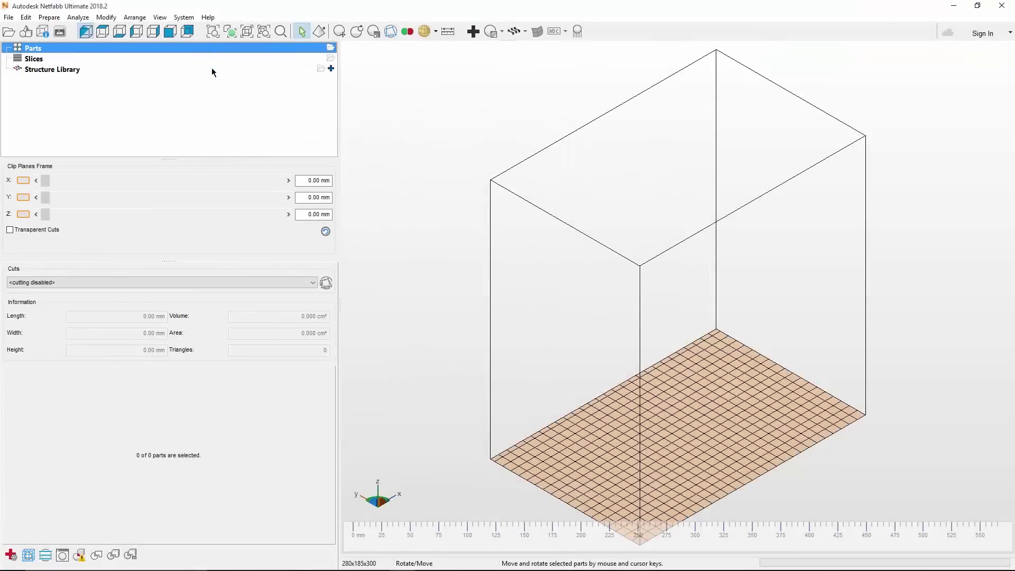
left_click(582, 232)
left_click(772, 404)
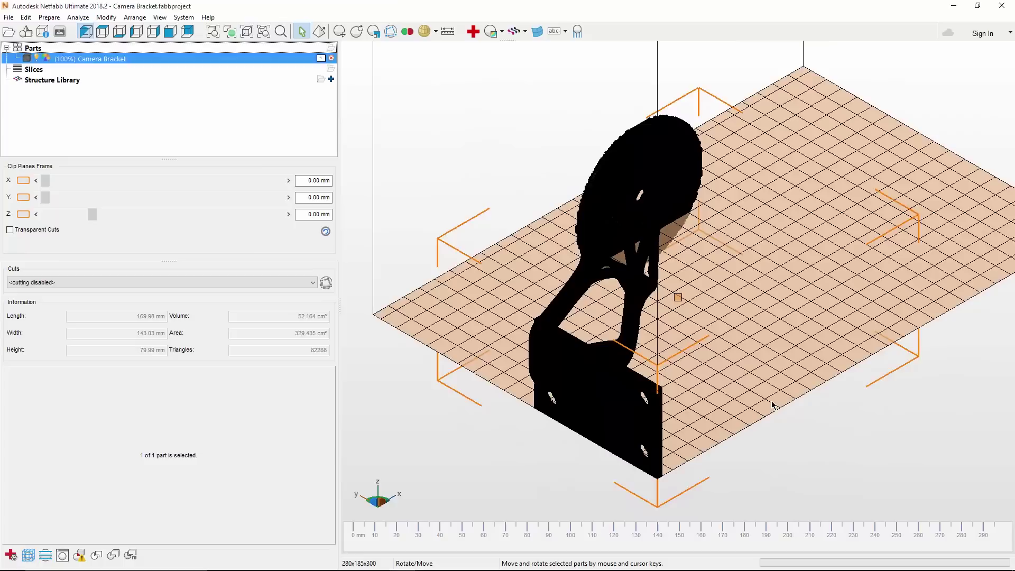
right_click(124, 59)
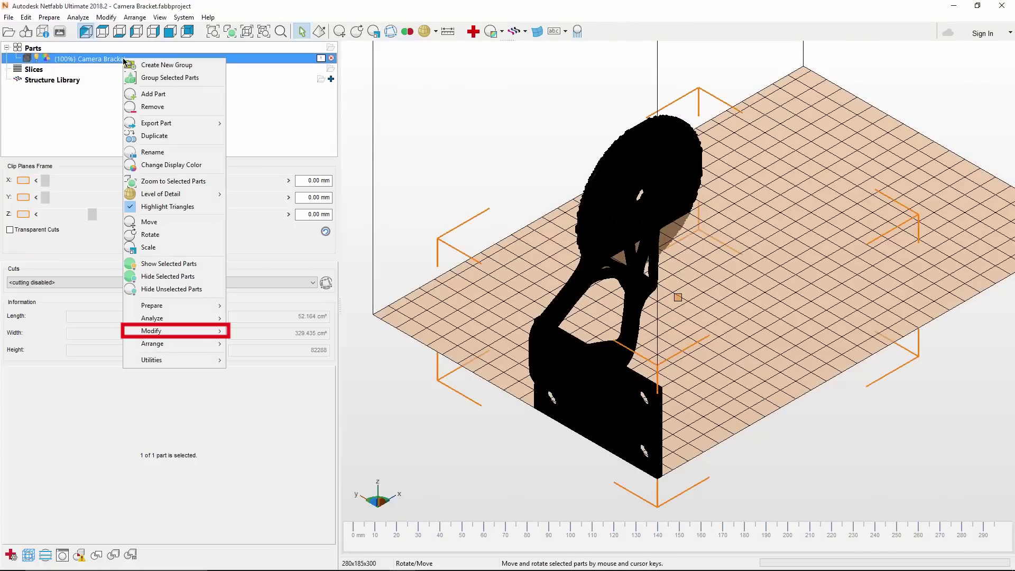
key("Escape")
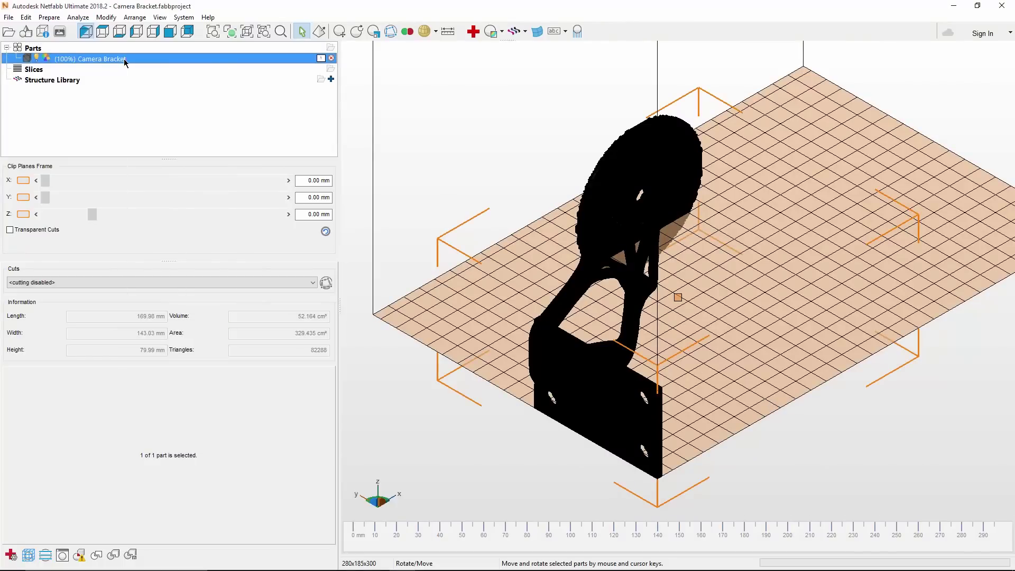
left_click(106, 17)
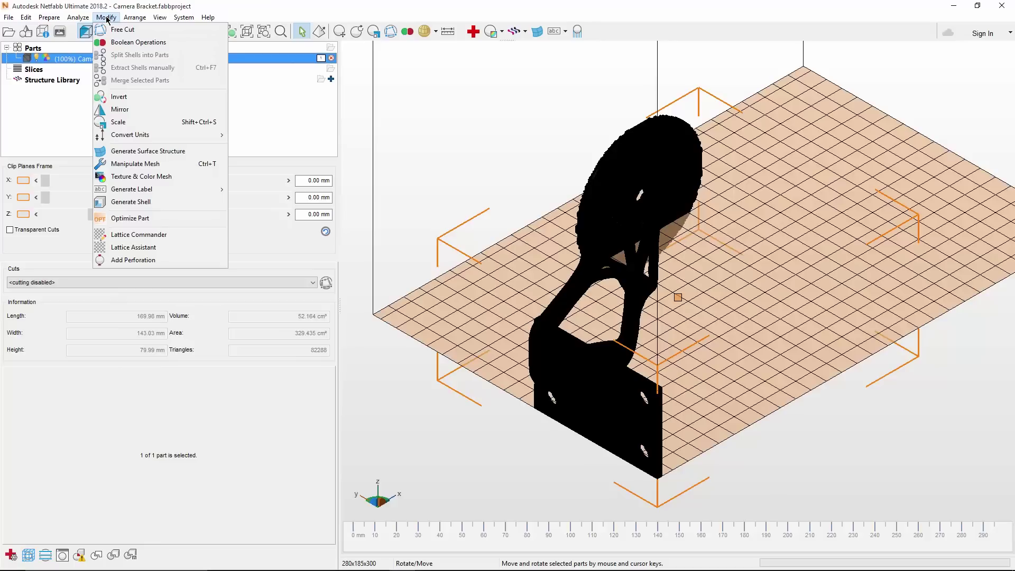
- In Manipulate Mesh, remesh as Create Uniform Quads with 2.36 mm target edge length and accept
left_click(140, 167)
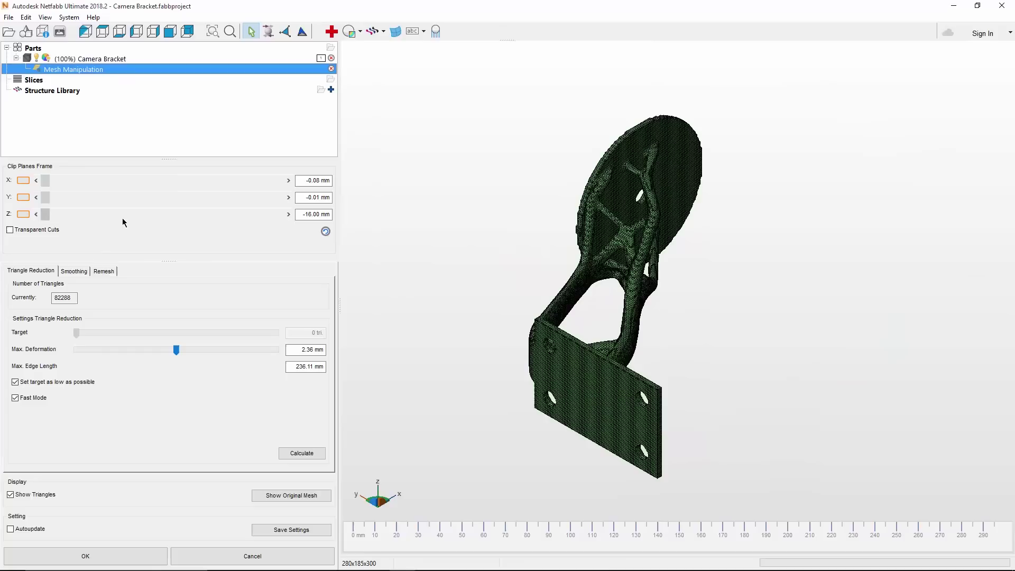
left_click(104, 272)
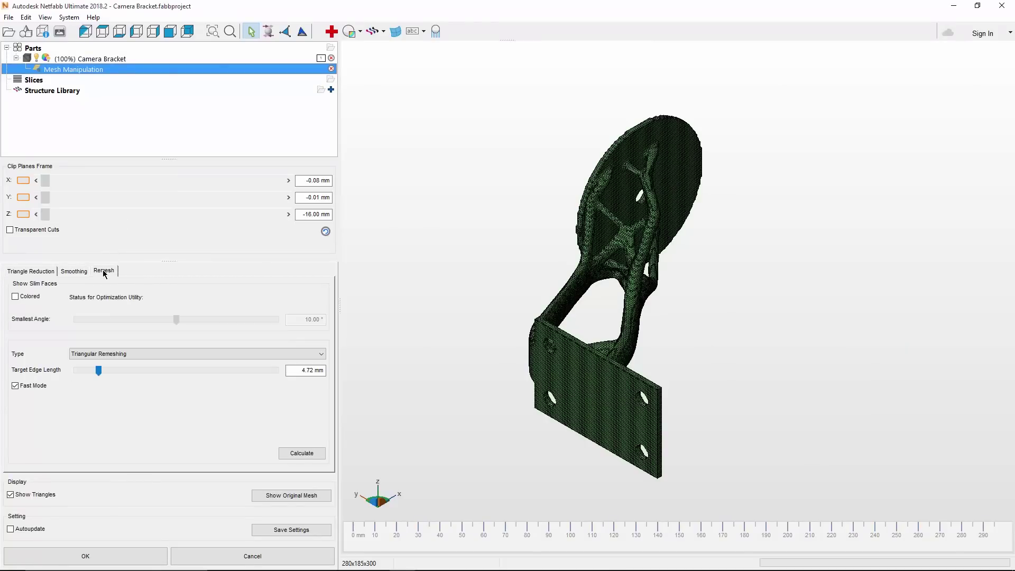
left_click(119, 354)
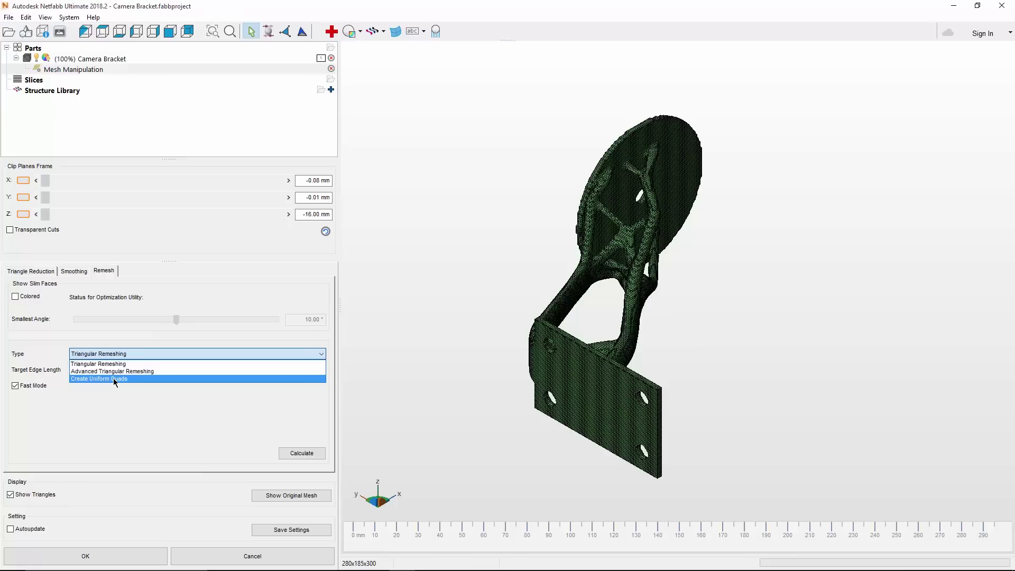
left_click(115, 380)
left_click_drag(99, 365, 71, 365)
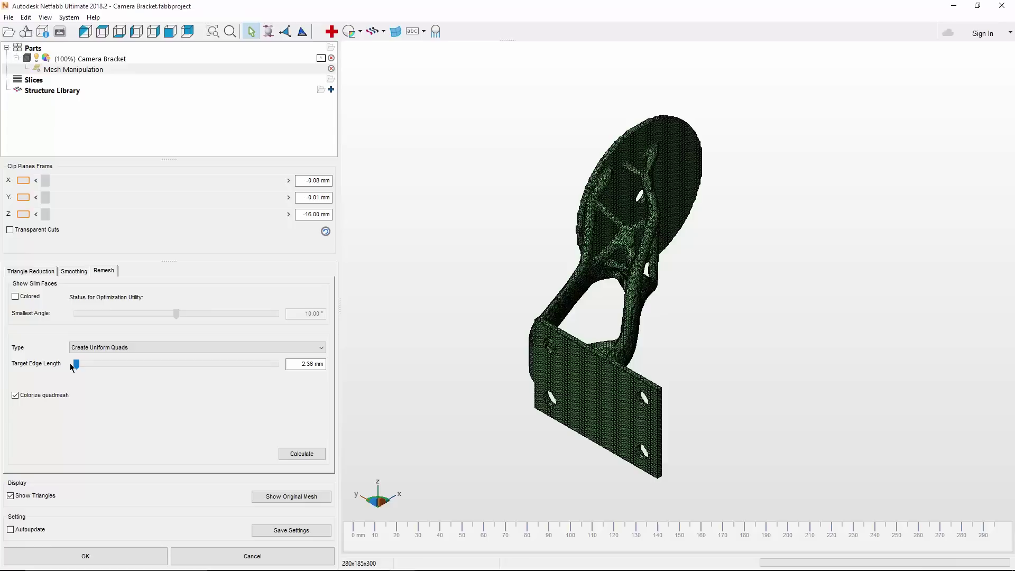
left_click(295, 453)
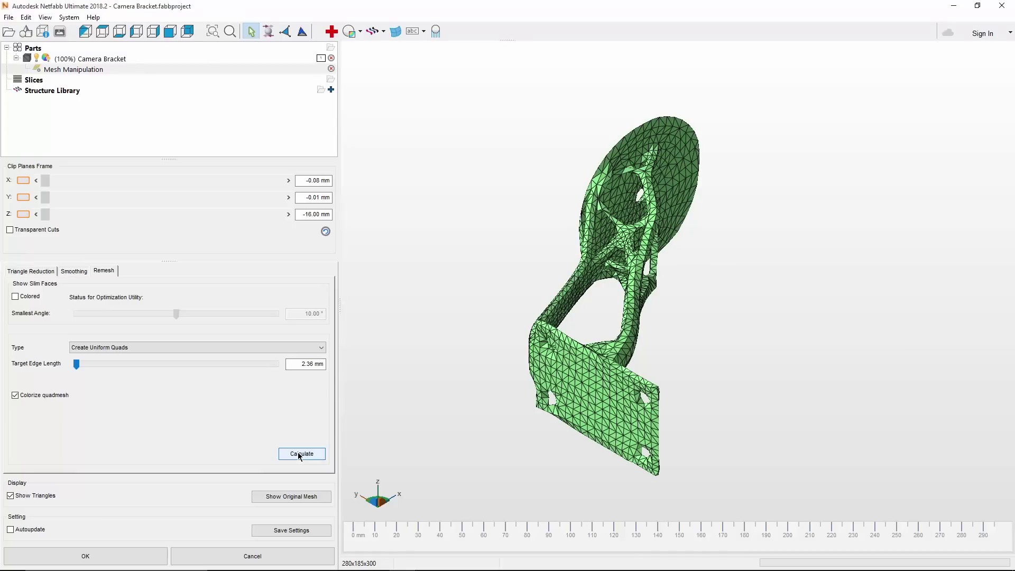
left_click(148, 562)
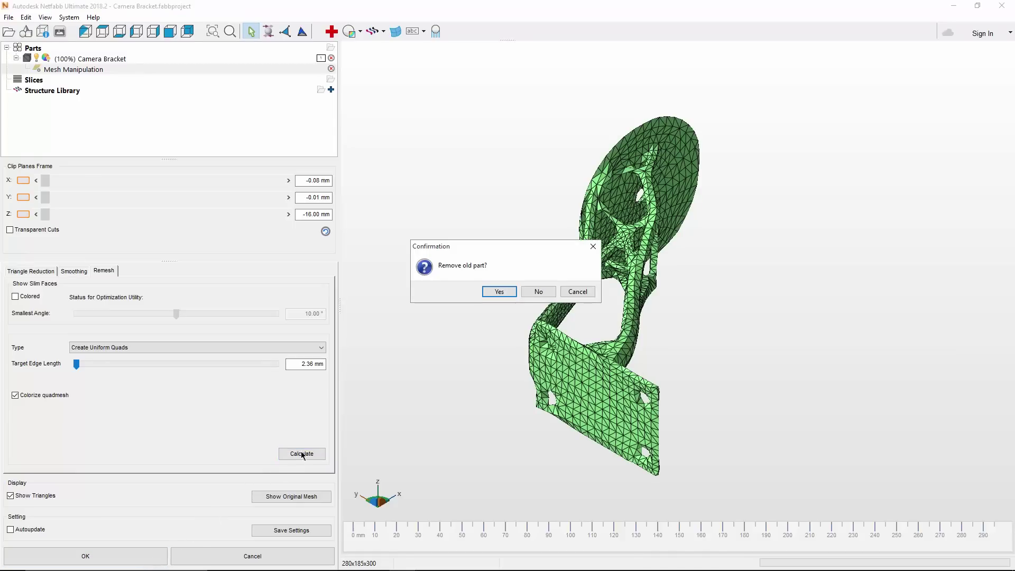
- Replace the old part, then export the remeshed part to the Desktop as Wavefront OBJ with quads and triangles
left_click(493, 292)
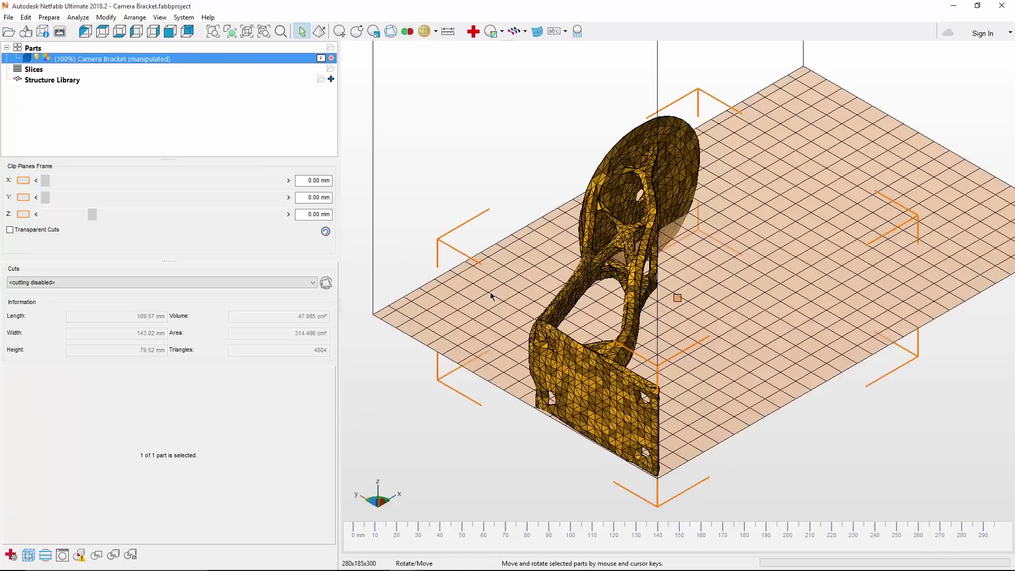
right_click(260, 66)
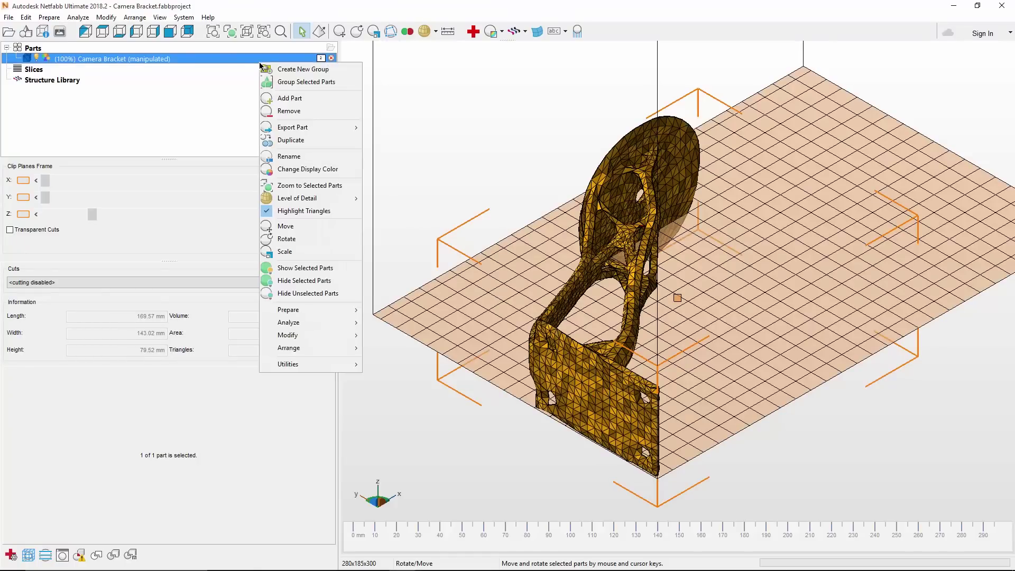
mouse_move(288, 130)
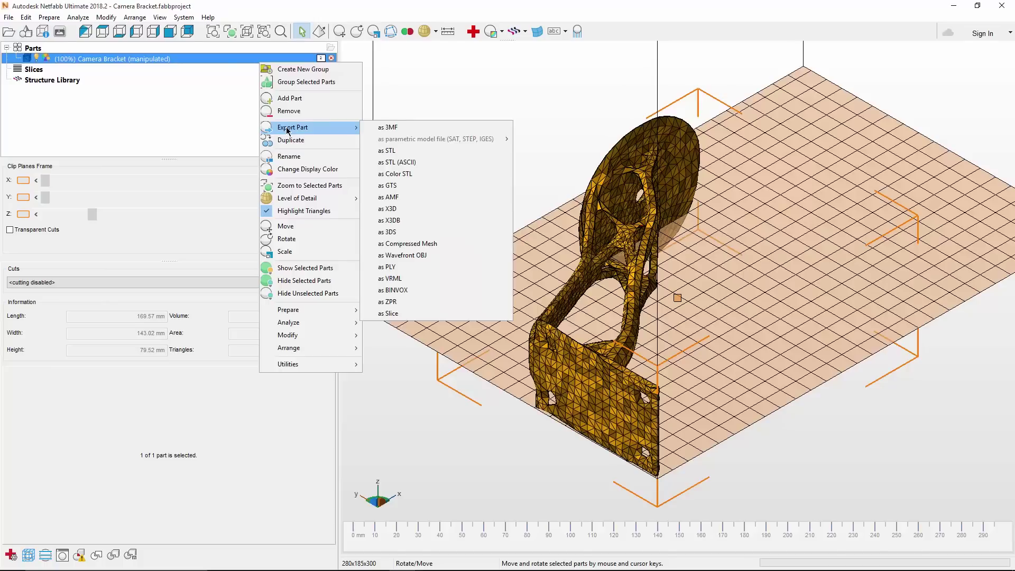
left_click(429, 256)
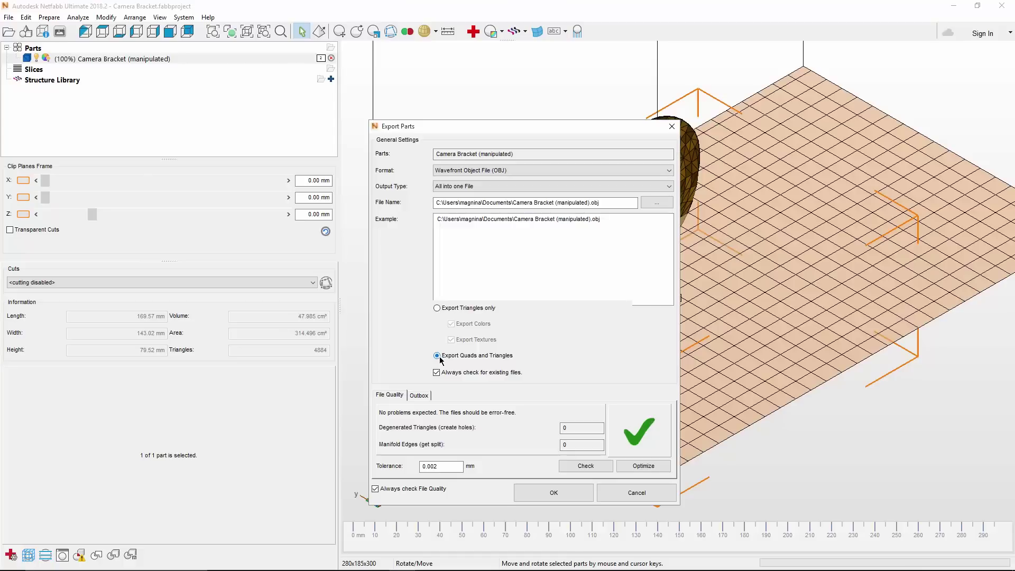
left_click(553, 492)
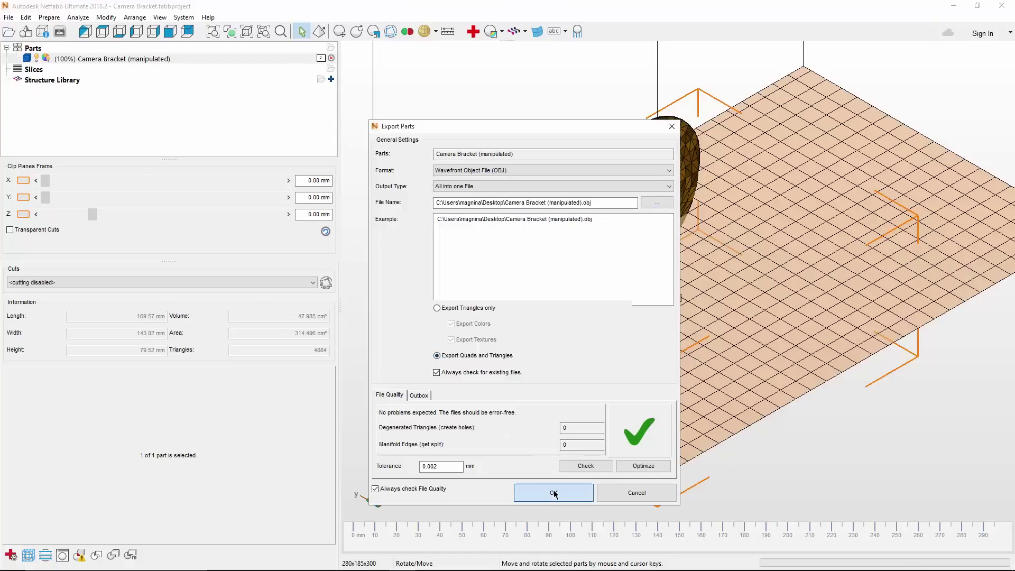
left_click(553, 492)
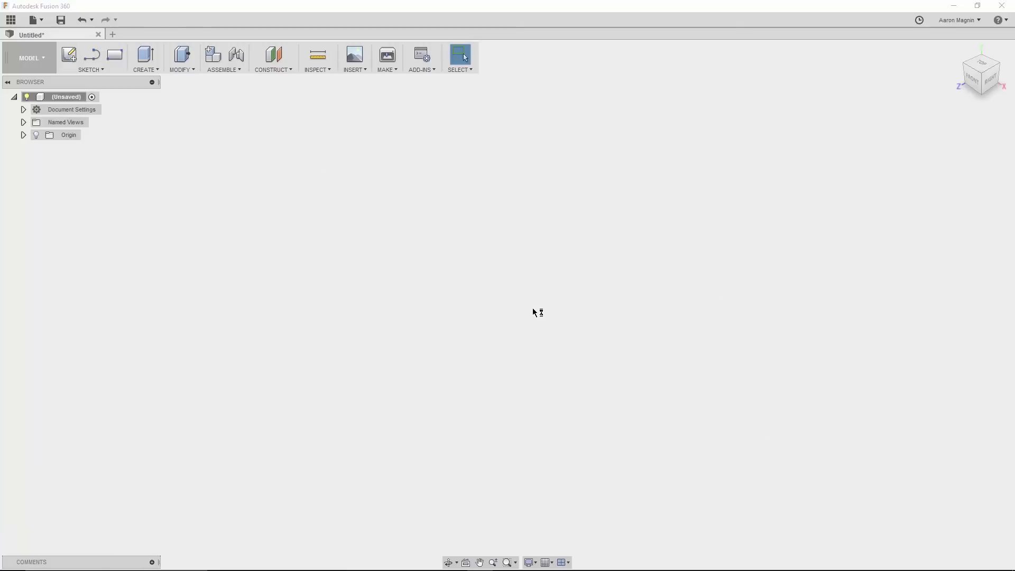
- Switch to the Mesh workspace and insert Camera Bracket (manipulated).obj from the Desktop
left_click(31, 58)
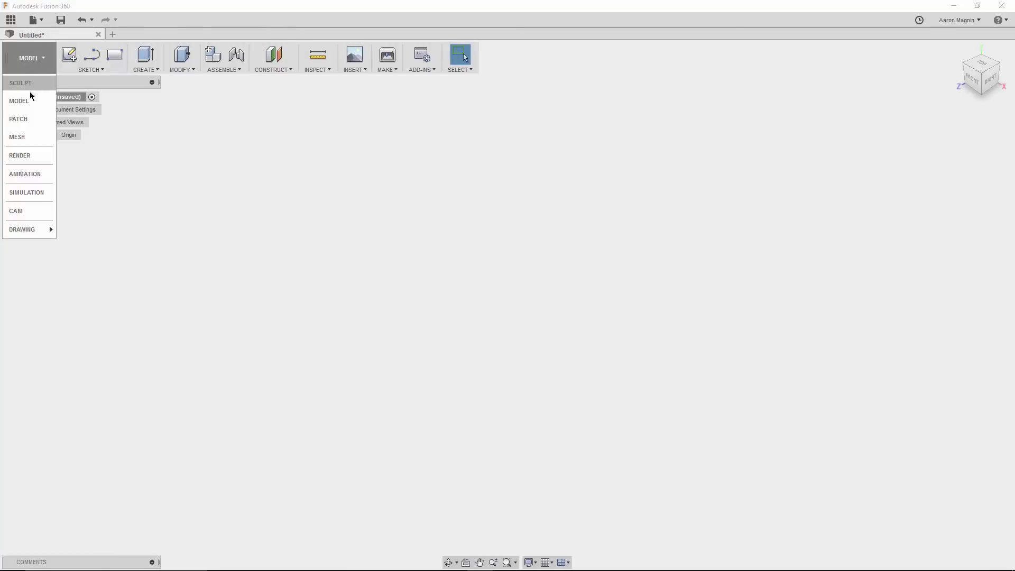
left_click(22, 137)
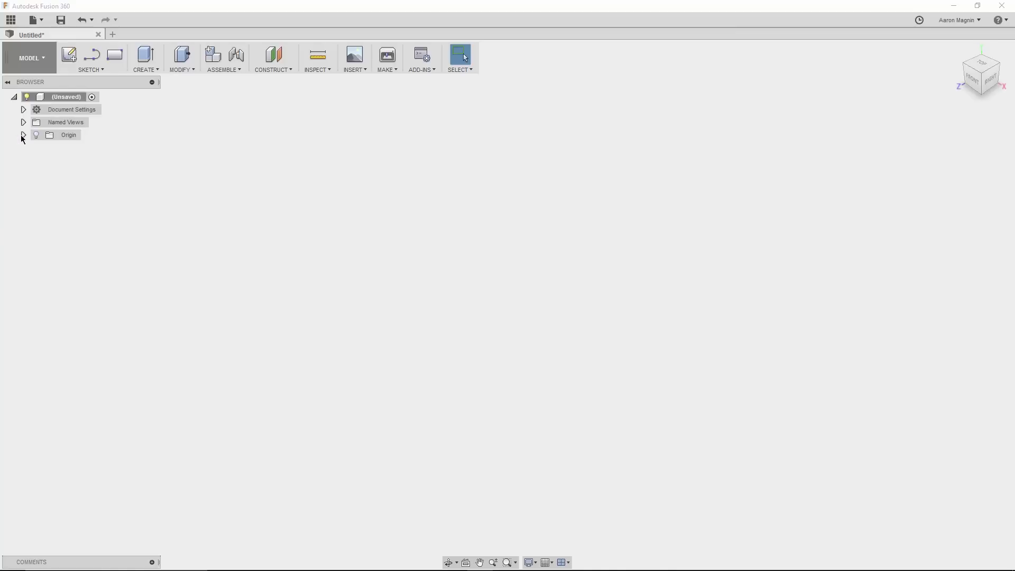
left_click(77, 69)
left_click(75, 78)
left_click(248, 97)
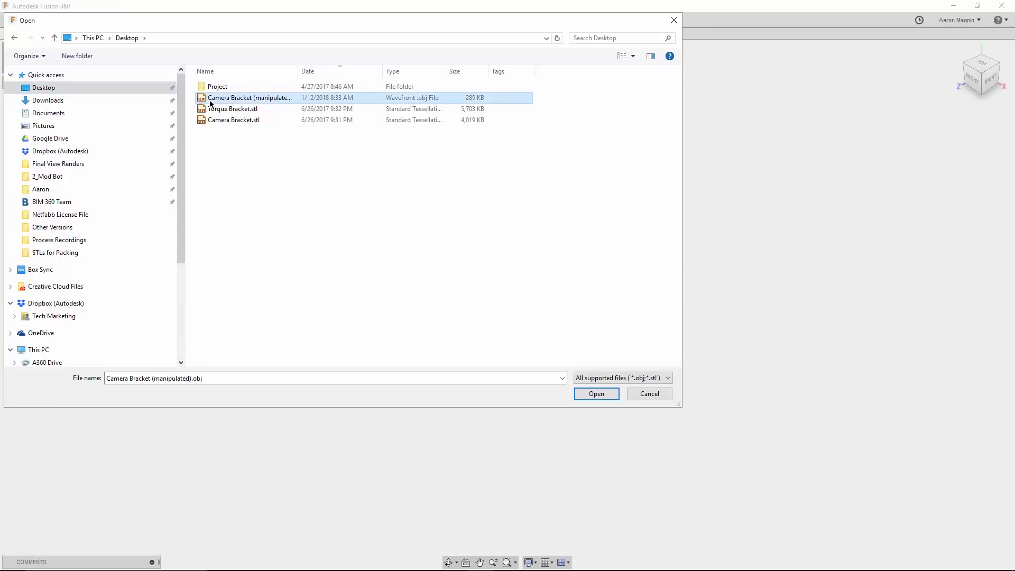
left_click(592, 394)
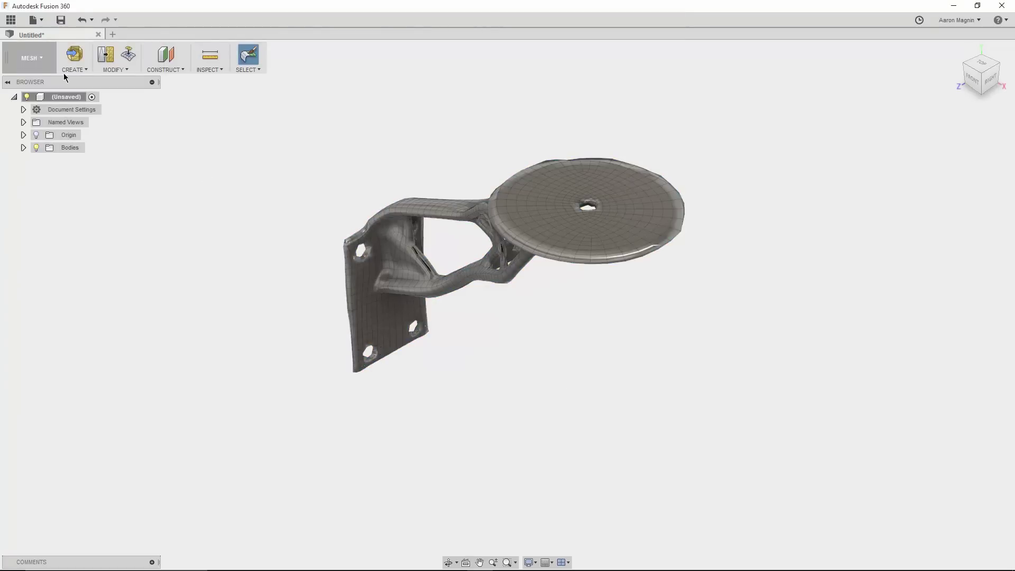
- In the Sculpt workspace, convert the bracket body using Quad Mesh to T-Splines
left_click(30, 58)
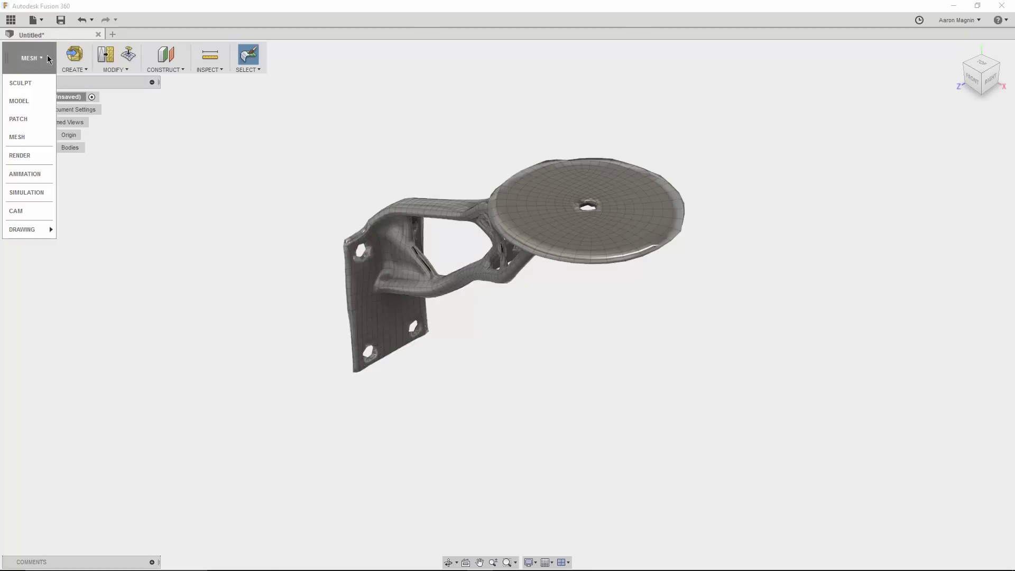
left_click(31, 85)
left_click(194, 69)
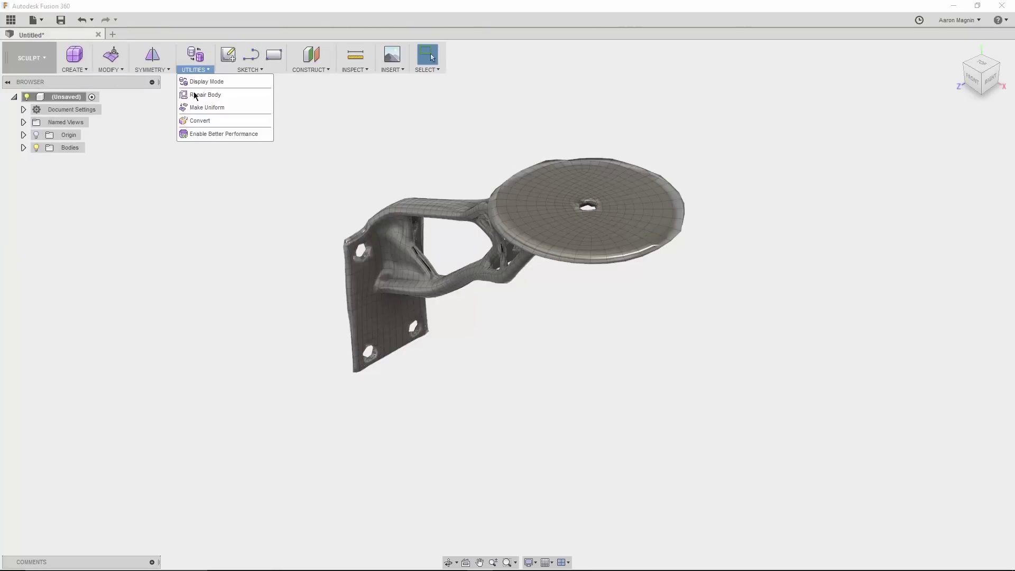
left_click(199, 121)
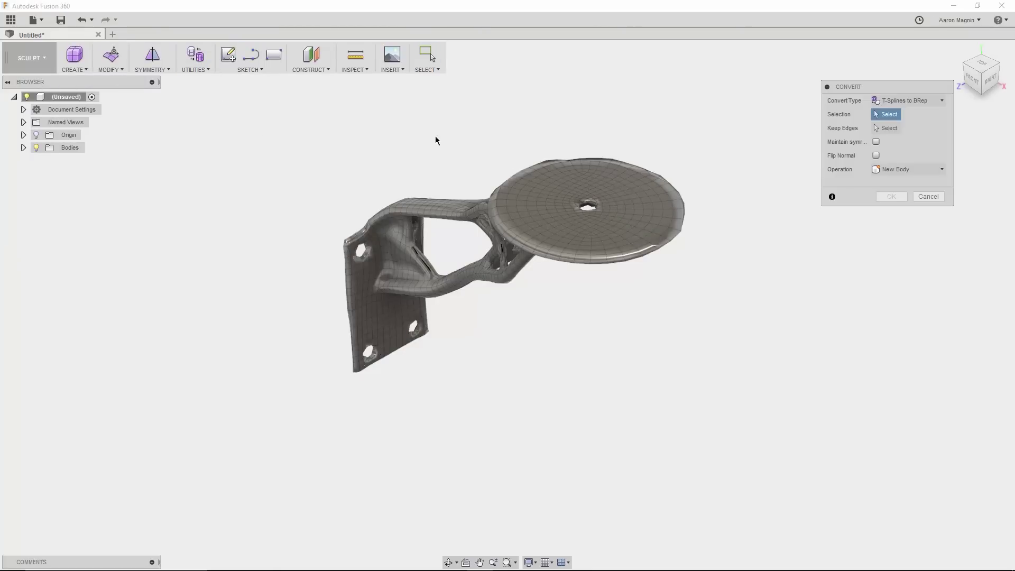
left_click(897, 101)
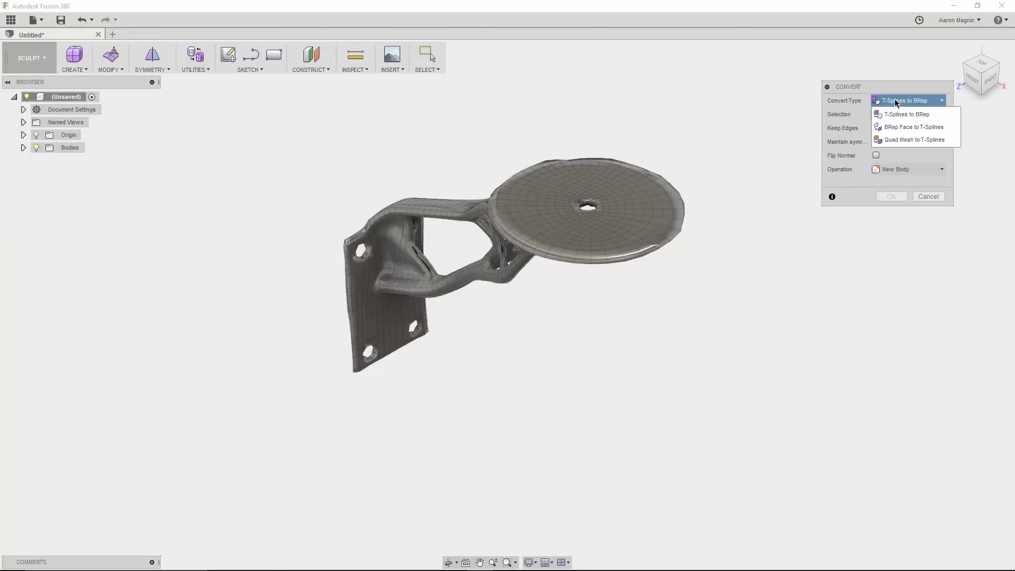
left_click(901, 139)
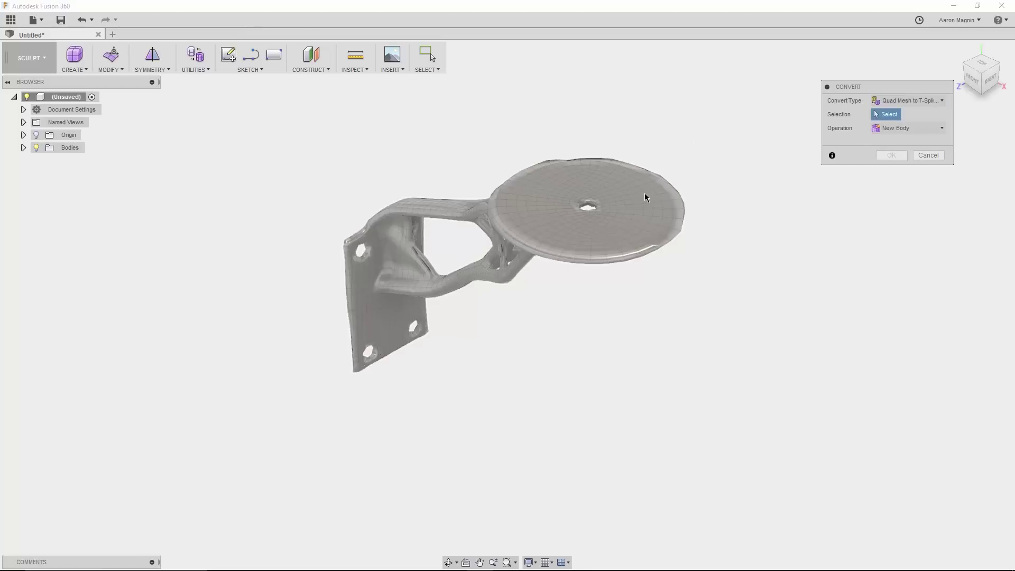
left_click(655, 196)
left_click(888, 156)
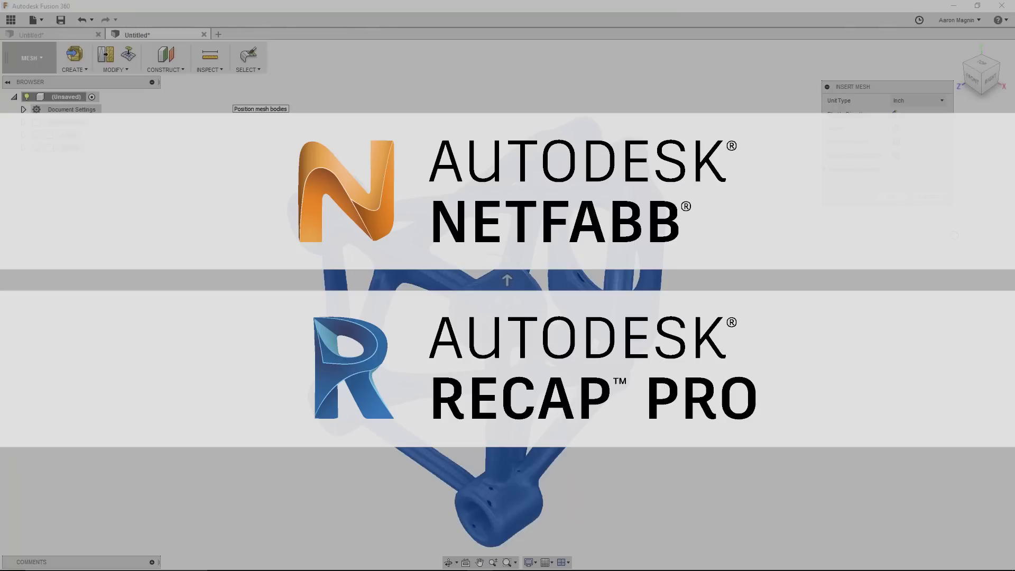
- Confirm inserting the Torque Bracket mesh and switch the second design to the Sculpt workspace
key("Return")
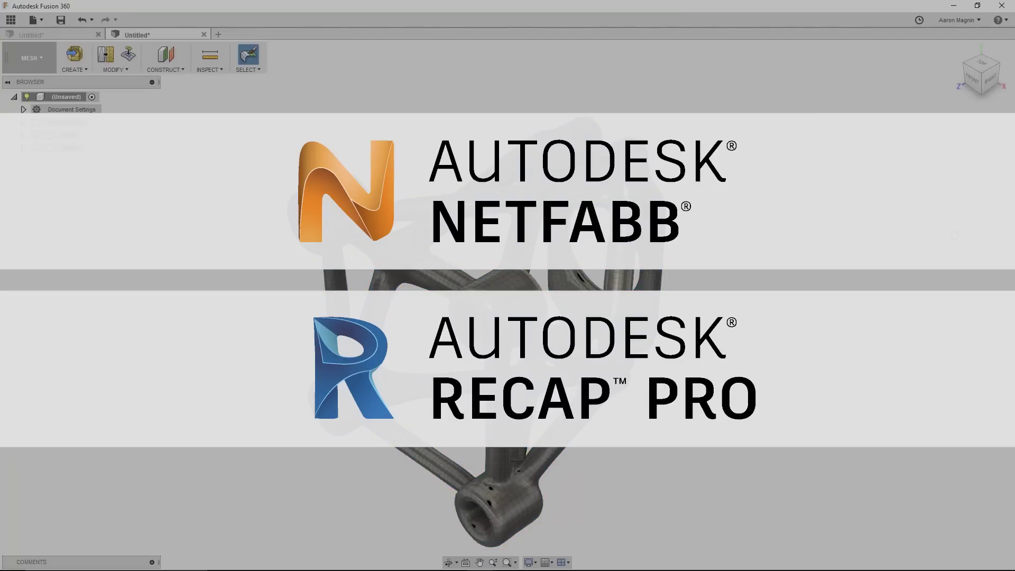
left_click(31, 58)
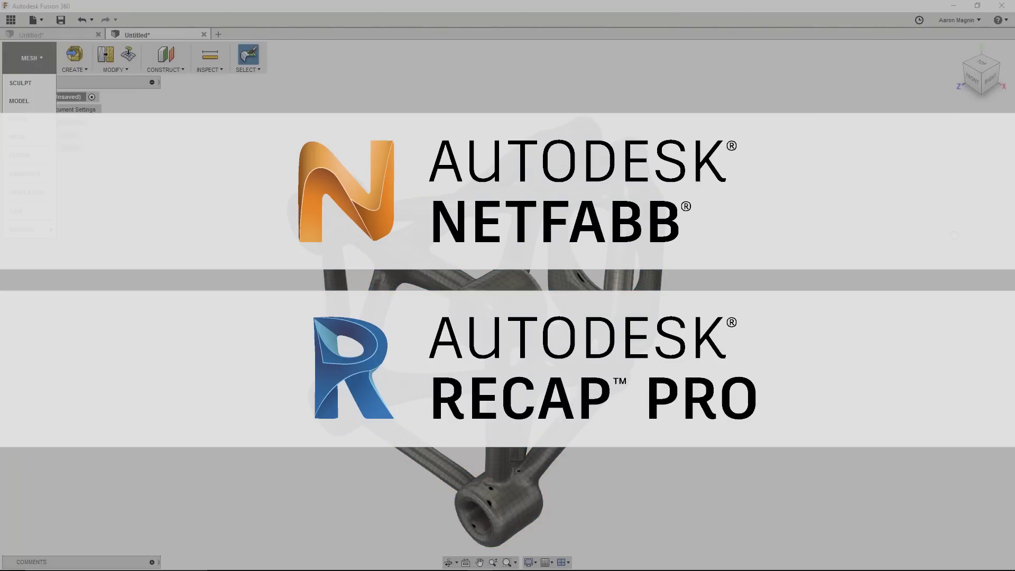
left_click(20, 83)
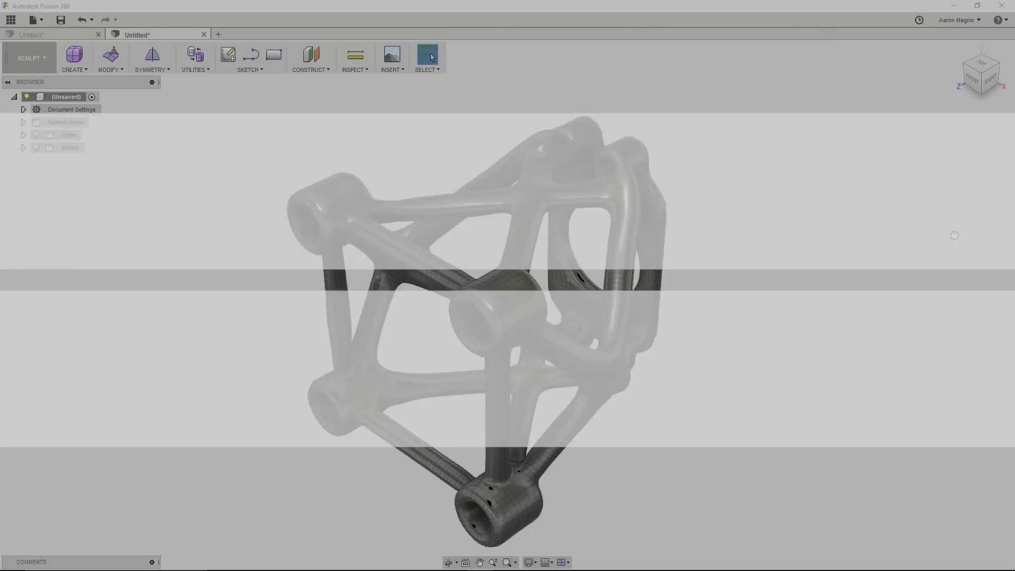
left_click(196, 69)
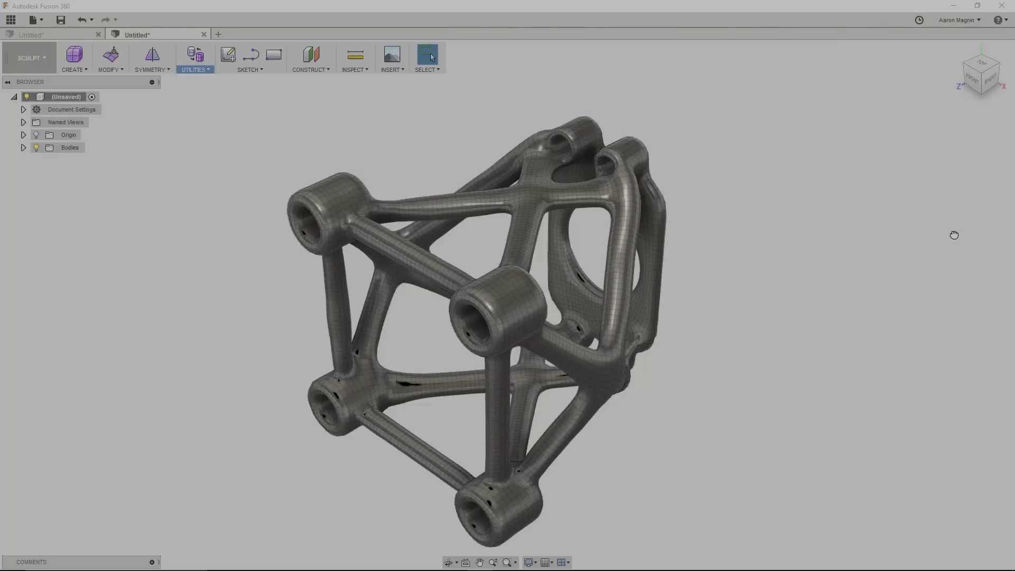